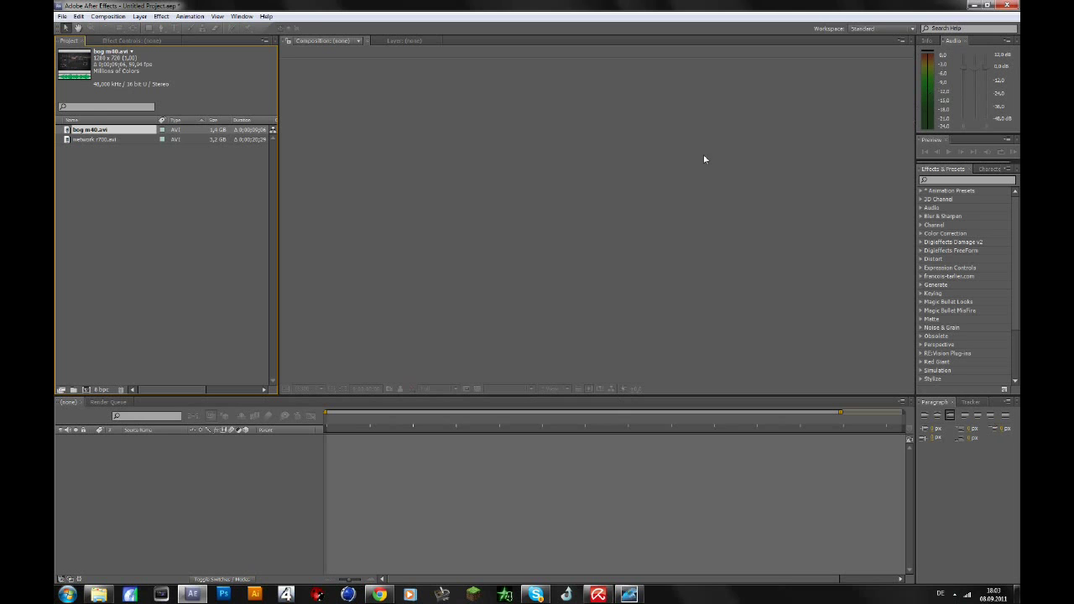
Build a bog m40 composition from bog m40.avi, then trim the layer's end short of the composition end
click(201, 227)
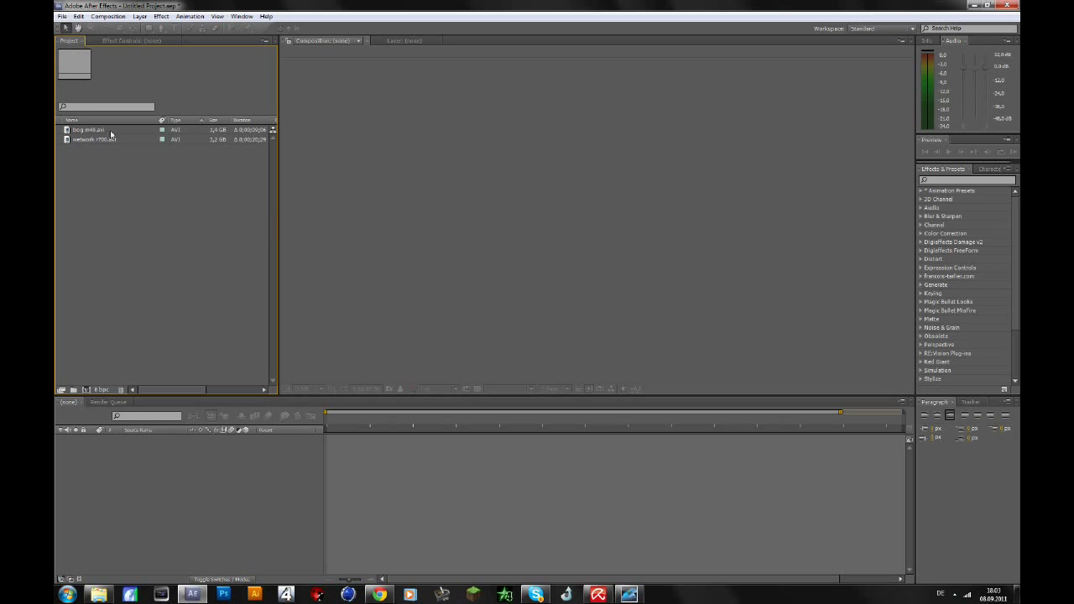
click(164, 16)
click(54, 191)
click(90, 132)
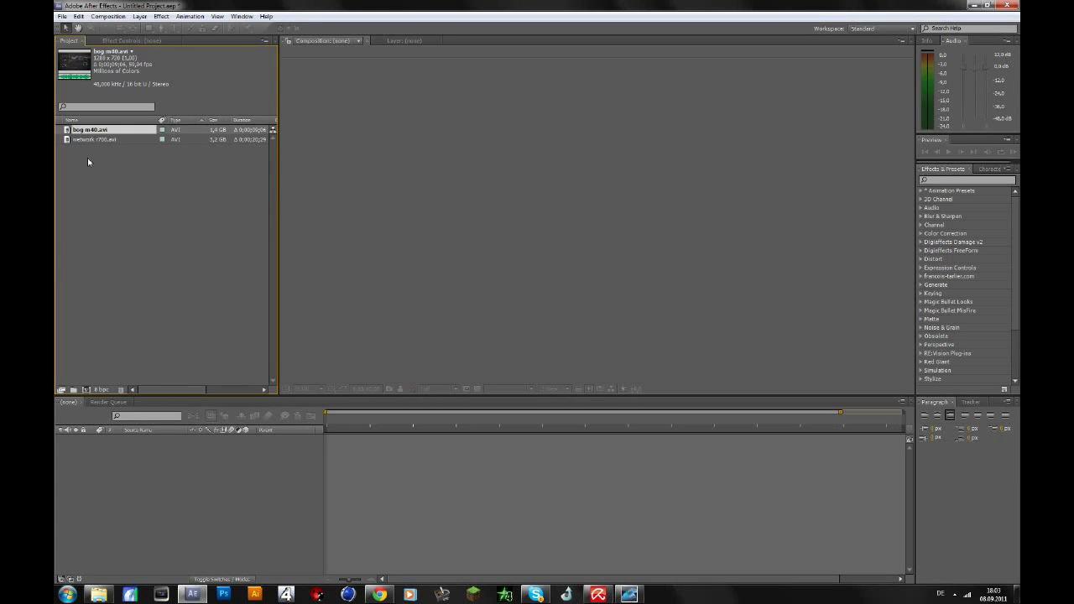
drag(84, 134, 86, 389)
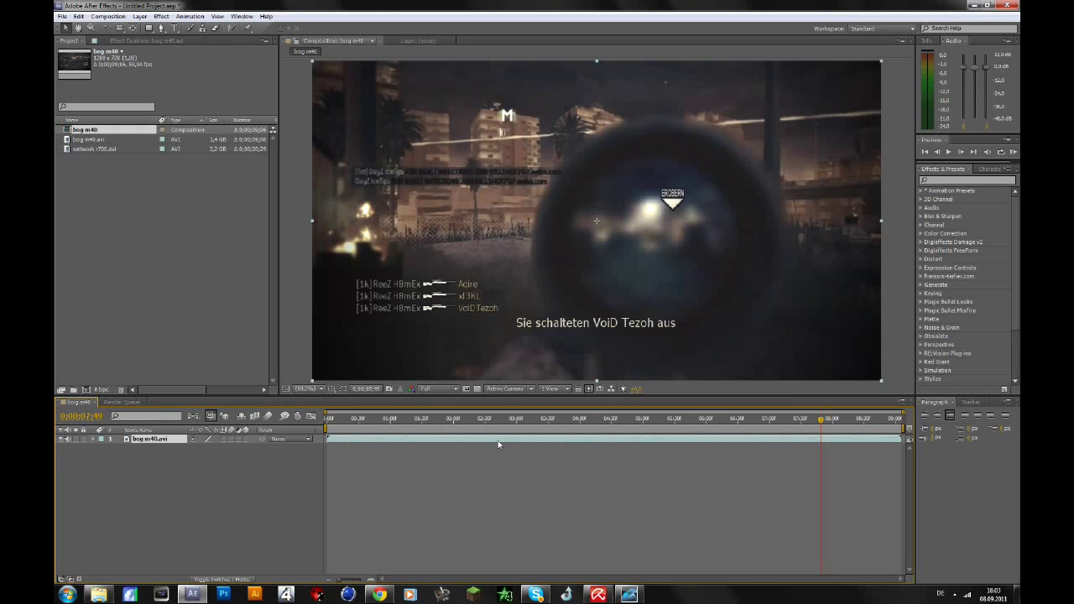
drag(498, 439, 658, 424)
Apply Twixtor Pro to the bog m40 layer with a 59.94 input frame rate
click(935, 181)
text(twi)
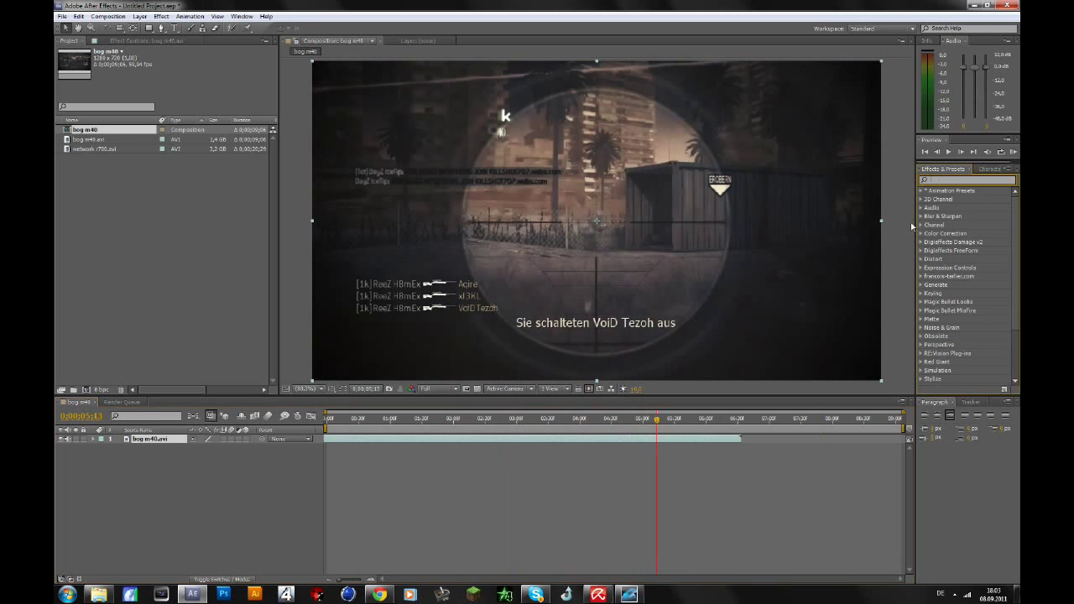
text(x)
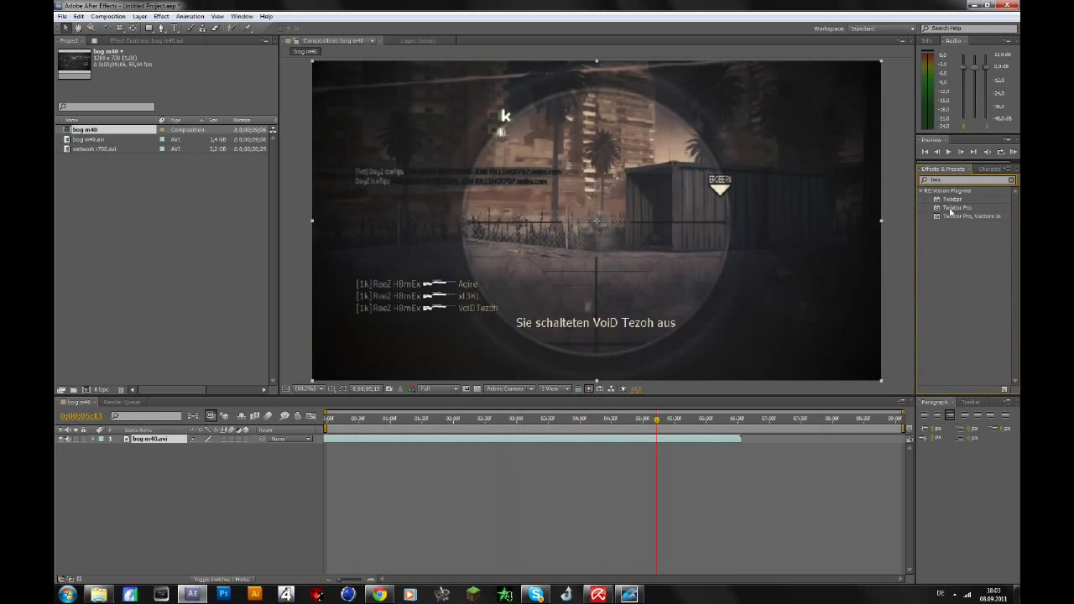
drag(957, 207, 133, 439)
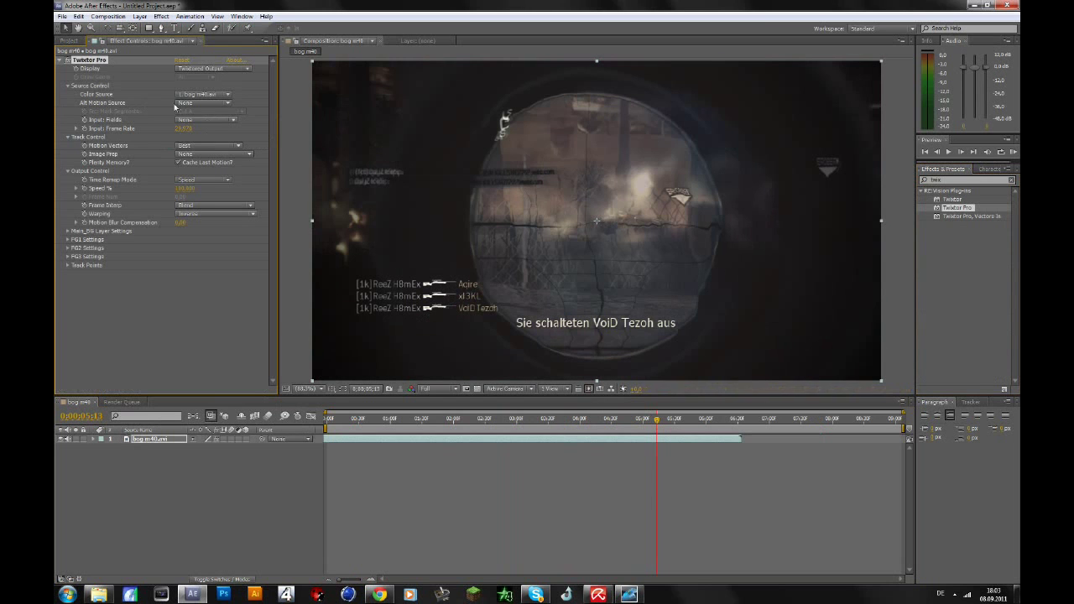
click(183, 129)
text(50)
key(Return)
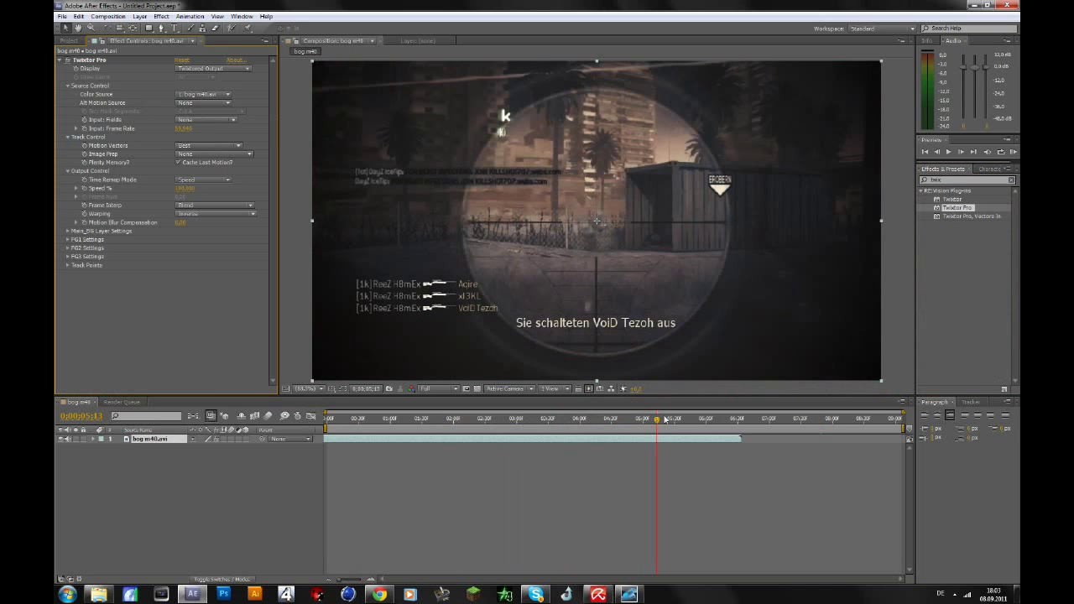
Step forward a few frames and set Speed % keyframes for the slow-motion ramp
click(961, 152)
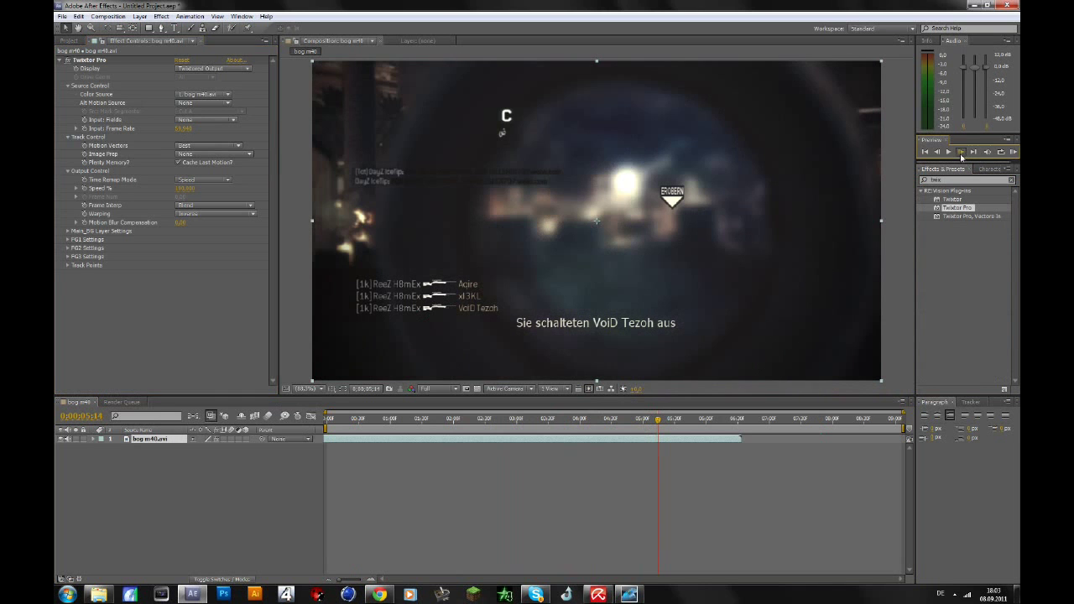
click(961, 152)
click(961, 151)
click(961, 152)
click(961, 152)
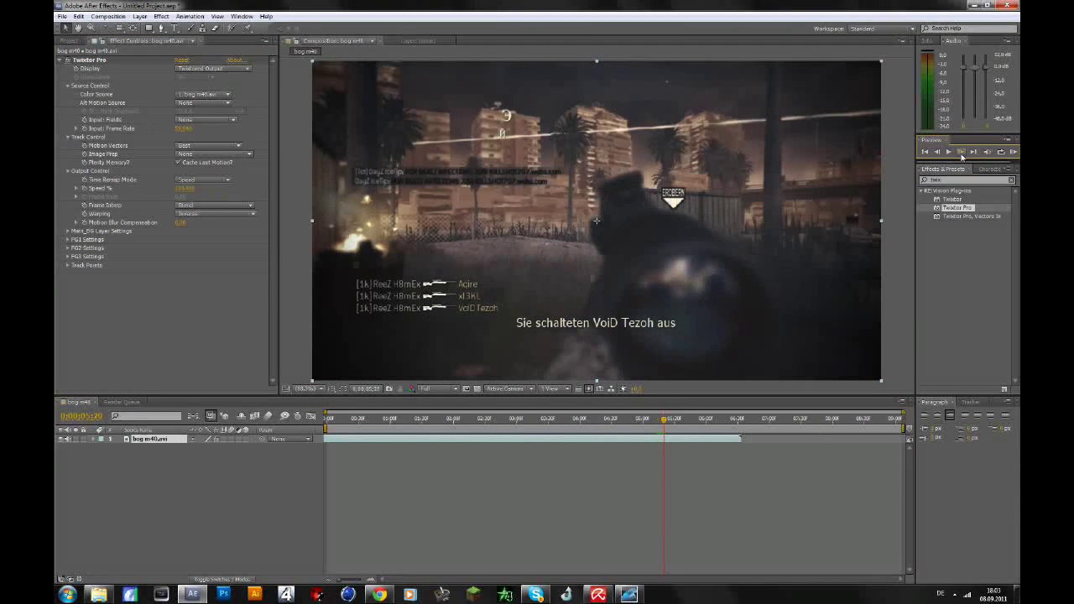
click(962, 152)
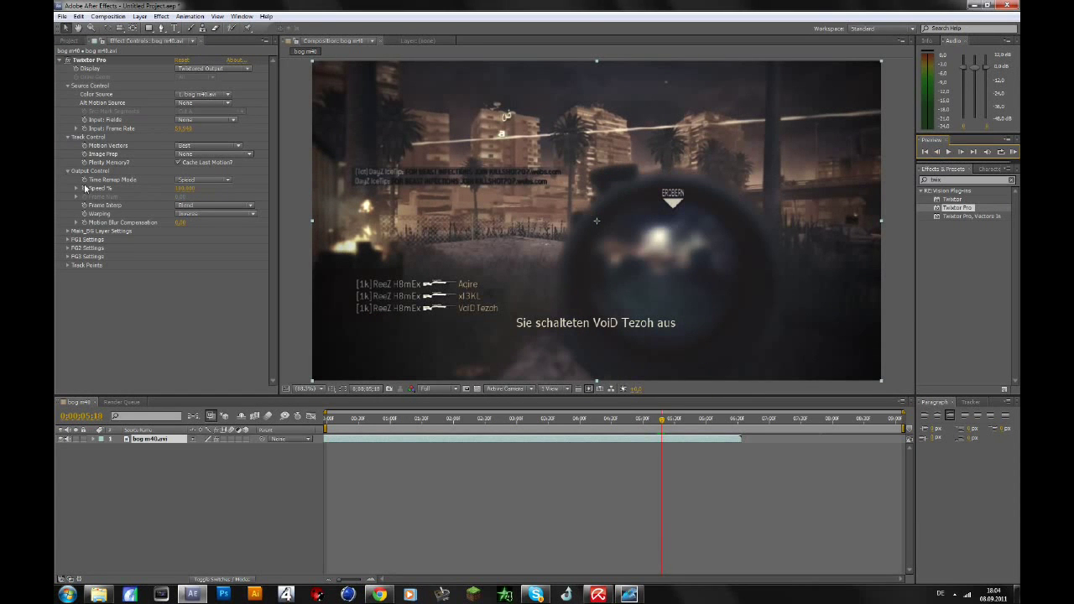
click(83, 190)
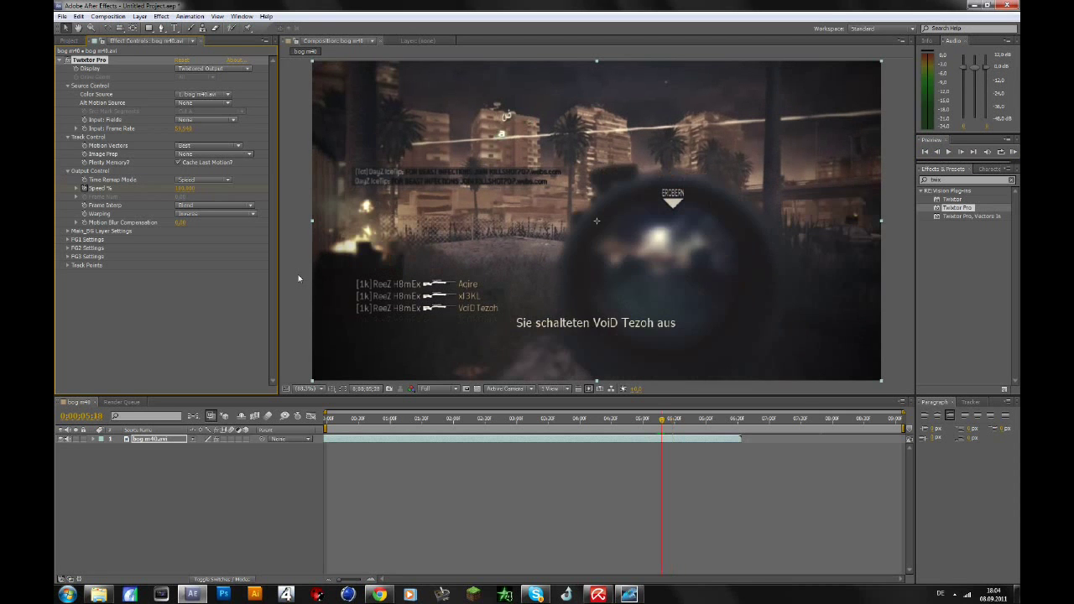
click(183, 190)
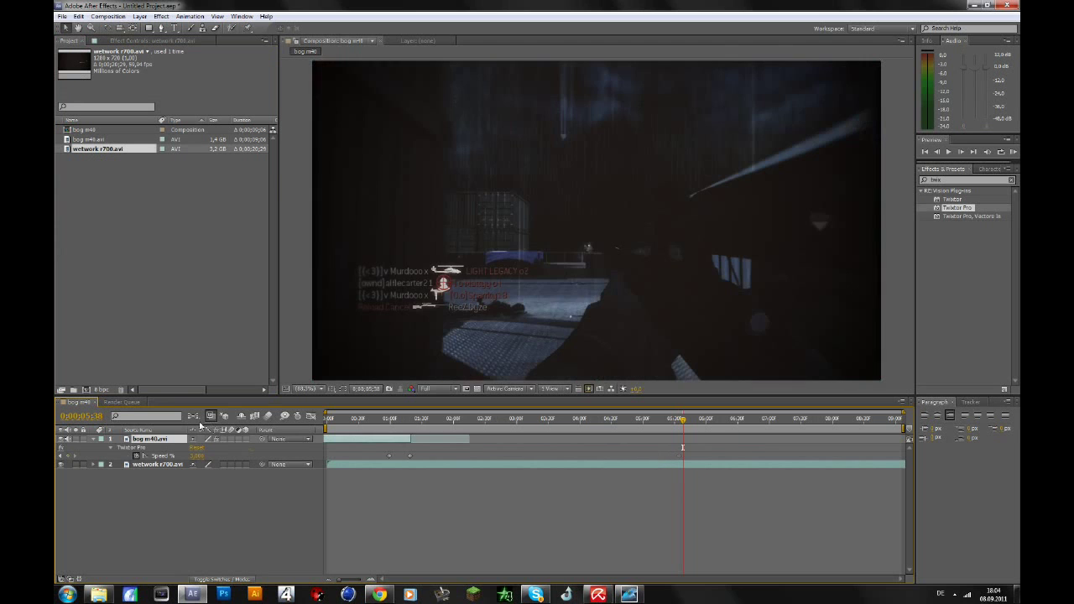
Shift bog m40 earlier, trim wetwork r700's start and align it near 01:20 with the last Speed keyframe
drag(385, 468, 488, 462)
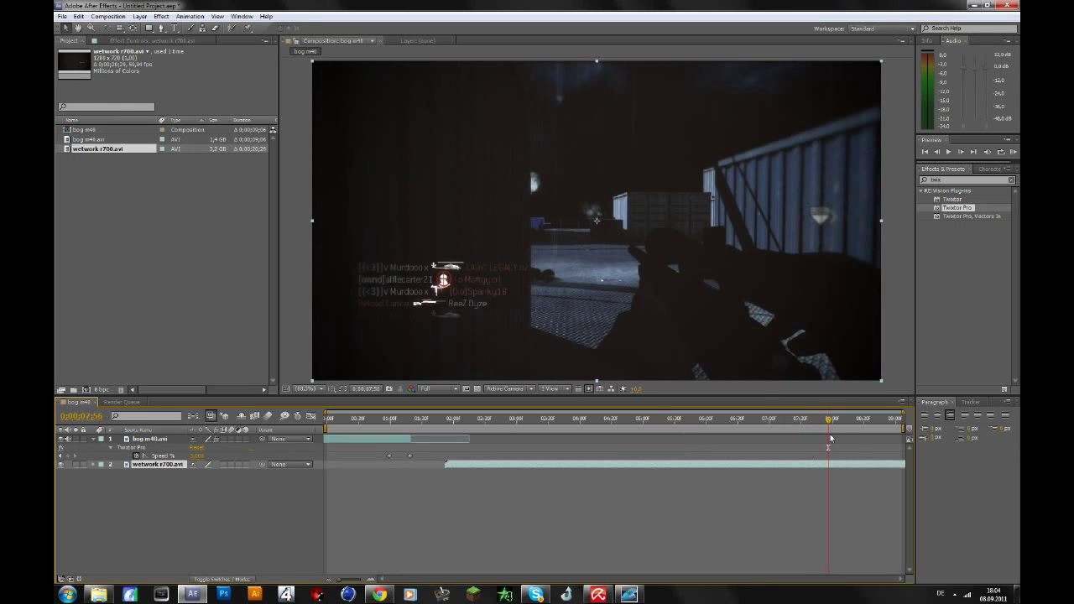
mouse_move(830, 420)
mouse_down()
mouse_move(861, 420)
mouse_move(826, 430)
mouse_up()
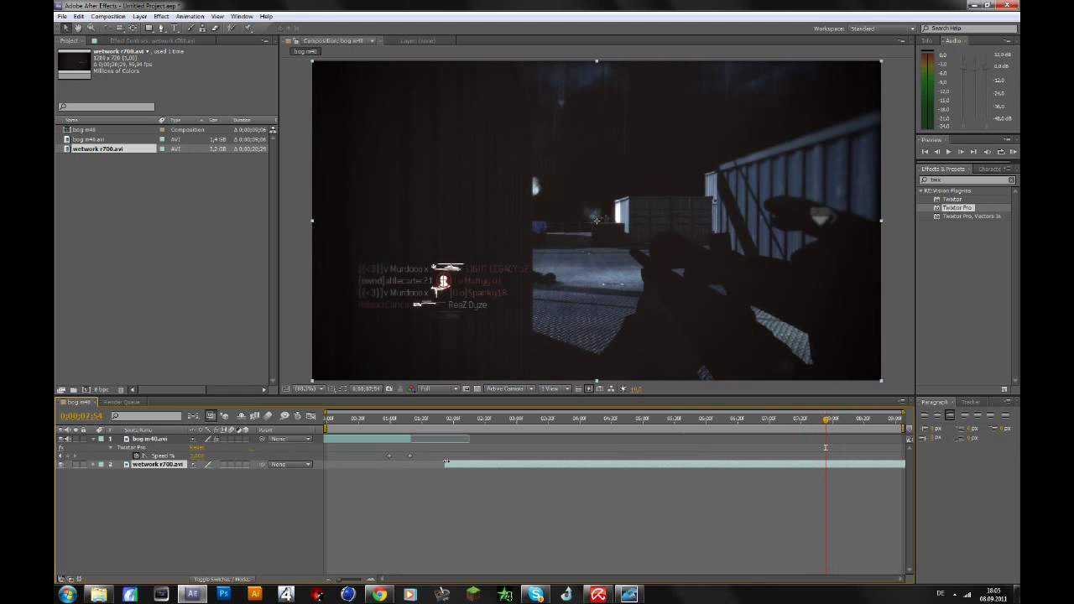
mouse_move(447, 463)
mouse_down()
mouse_move(826, 464)
mouse_move(428, 465)
mouse_up()
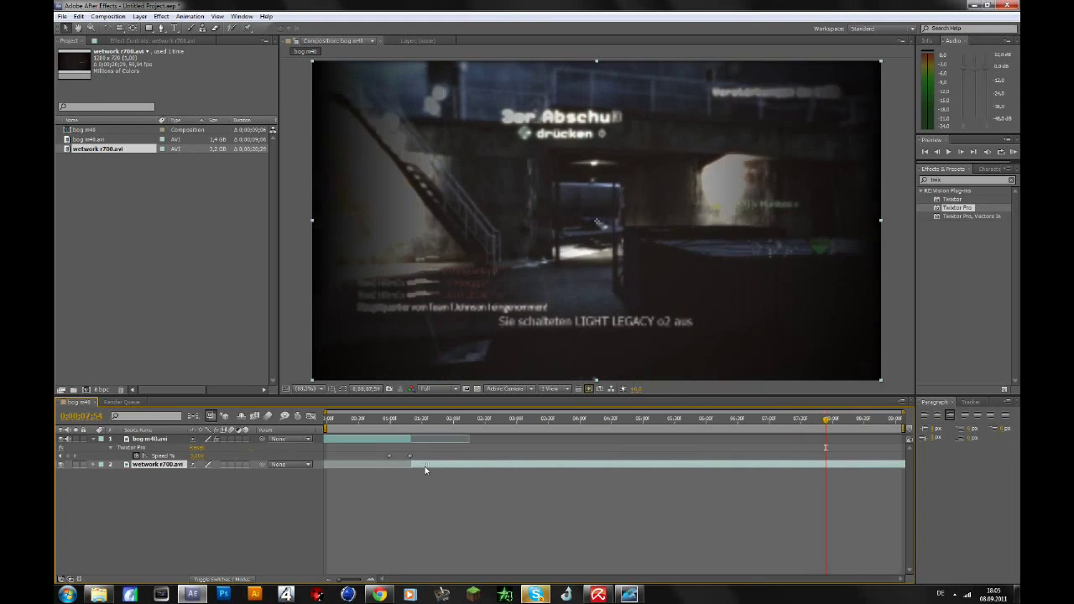
click(415, 422)
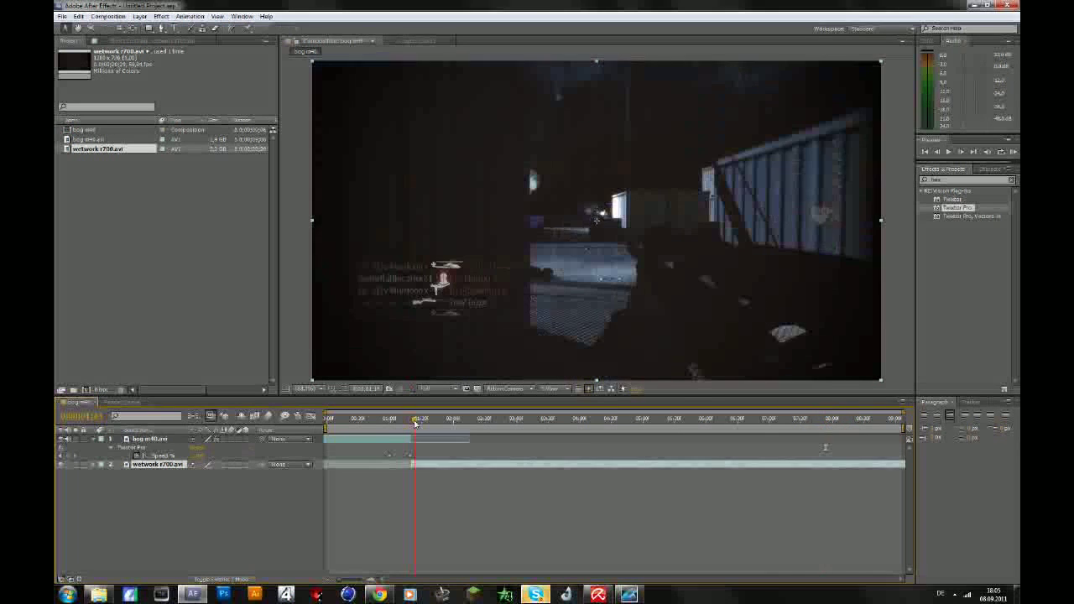
drag(415, 422, 411, 423)
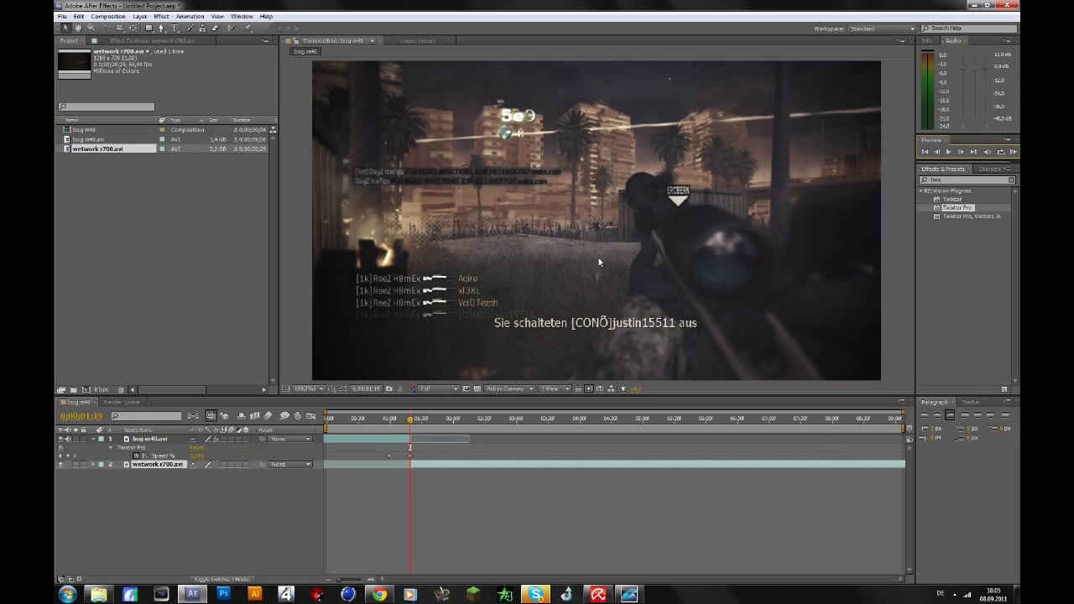
Apply Twixtor Pro to the wetwork r700 layer with a 59.94 input frame rate
click(132, 41)
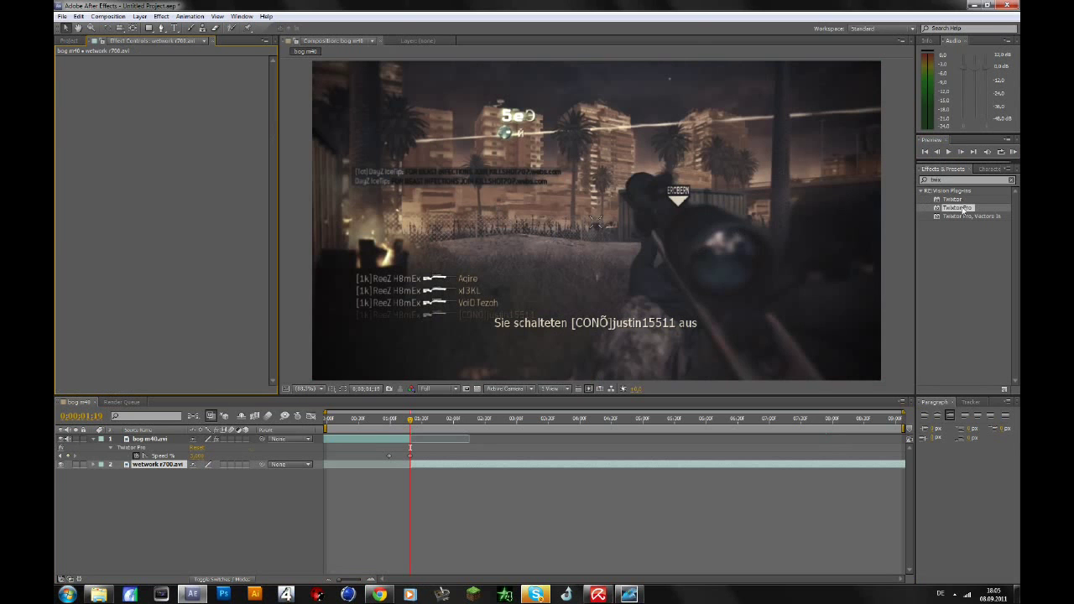
drag(959, 210, 176, 128)
click(184, 127)
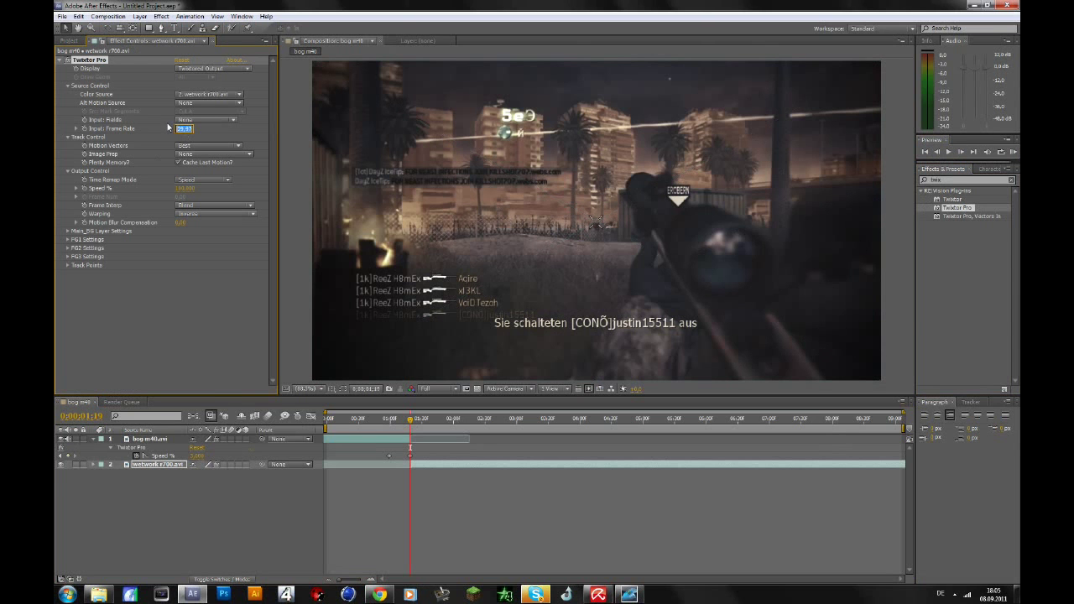
text(5)
click(177, 363)
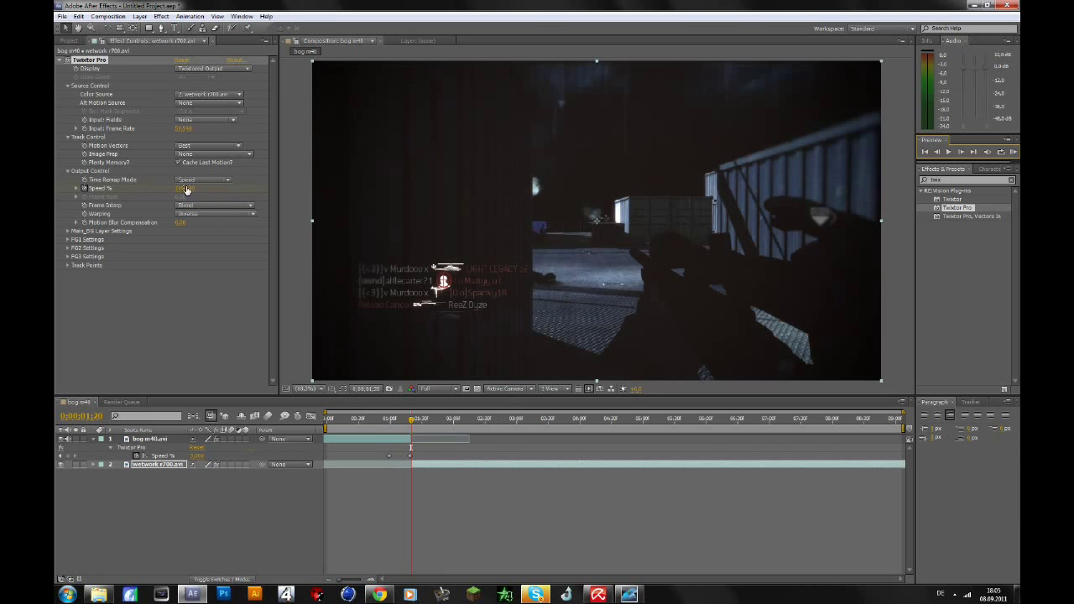
Keyframe the wetwork layer's Speed % value around 0;00;01;19
drag(187, 191, 205, 248)
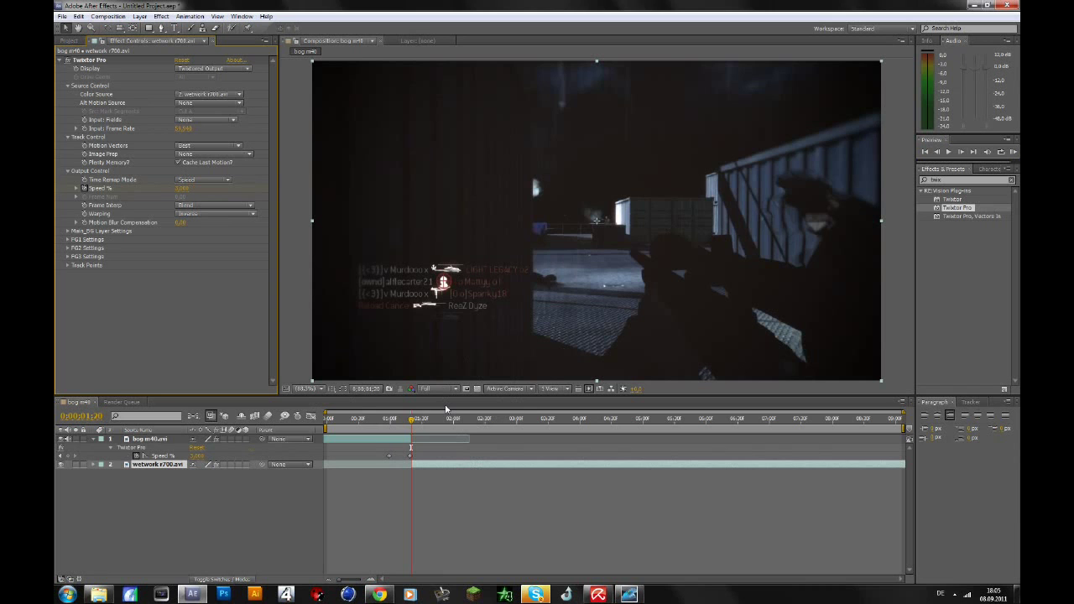
key(space)
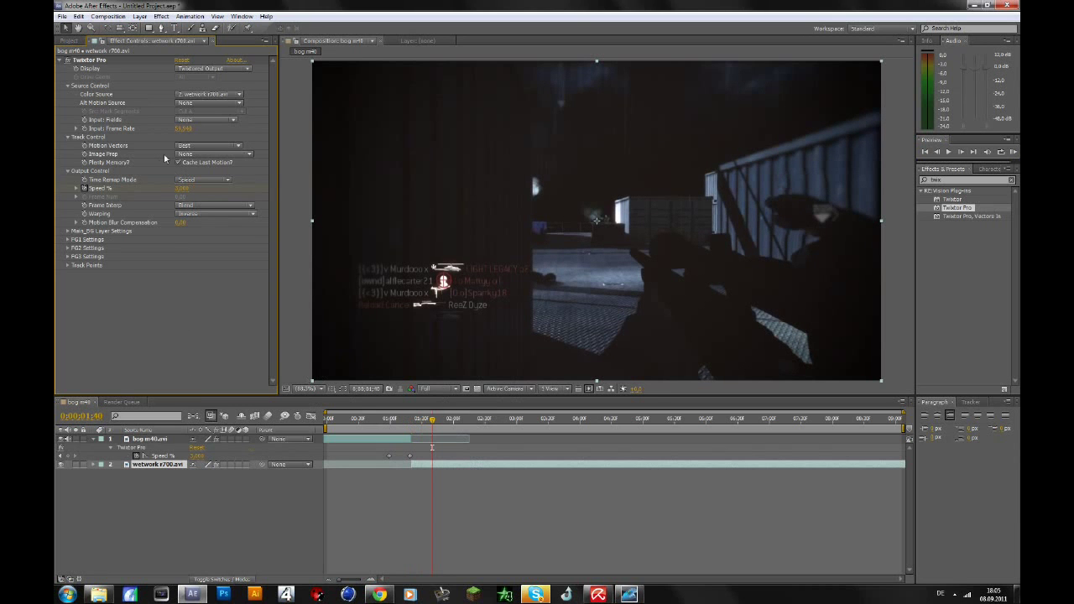
click(182, 189)
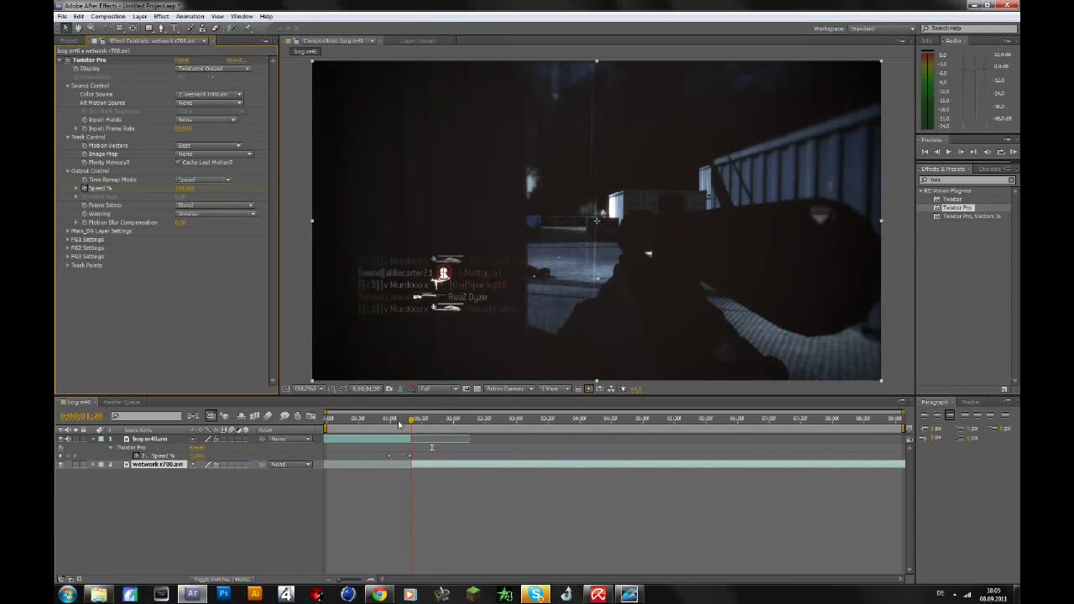
click(413, 420)
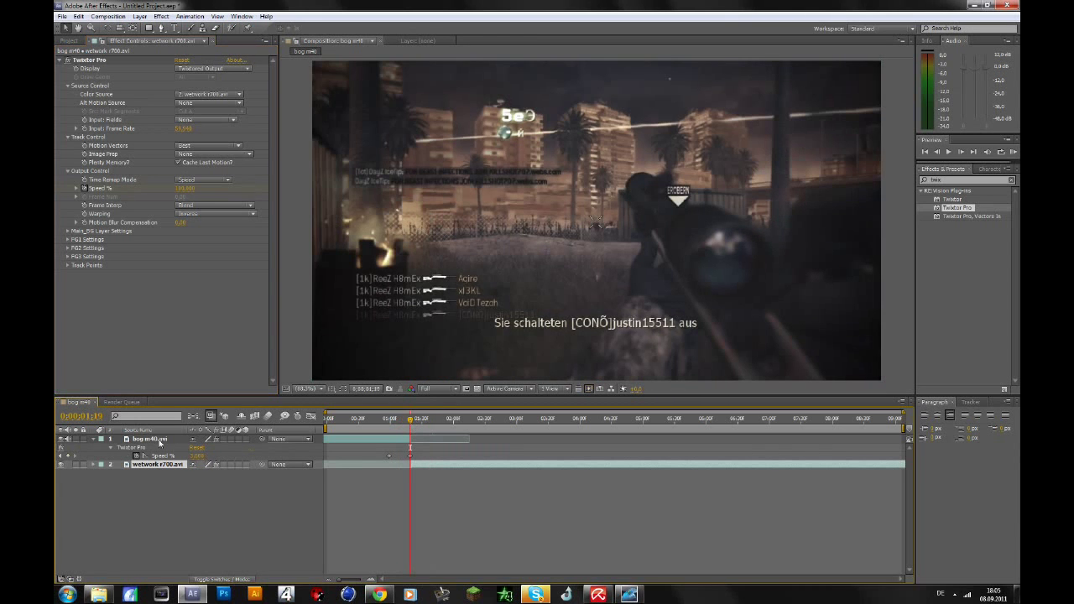
click(151, 430)
click(151, 430)
click(151, 439)
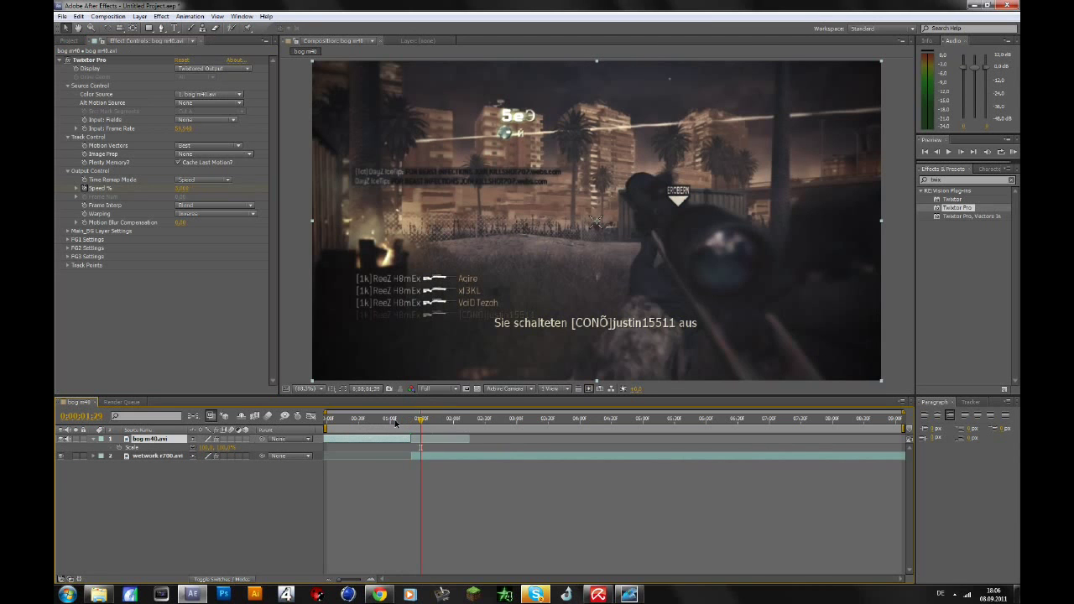
Keyframe bog m40's Scale from 100% at 0;00;00;59 to 115% at the cut 0;00;01;19
key(shift+Page_Up)
click(395, 421)
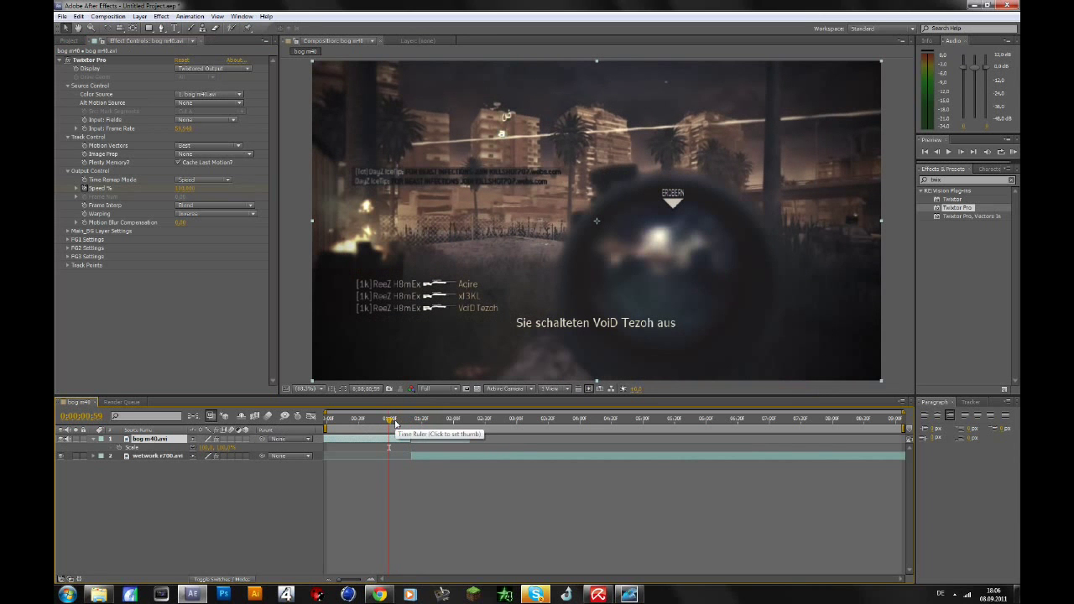
key(u)
key(u)
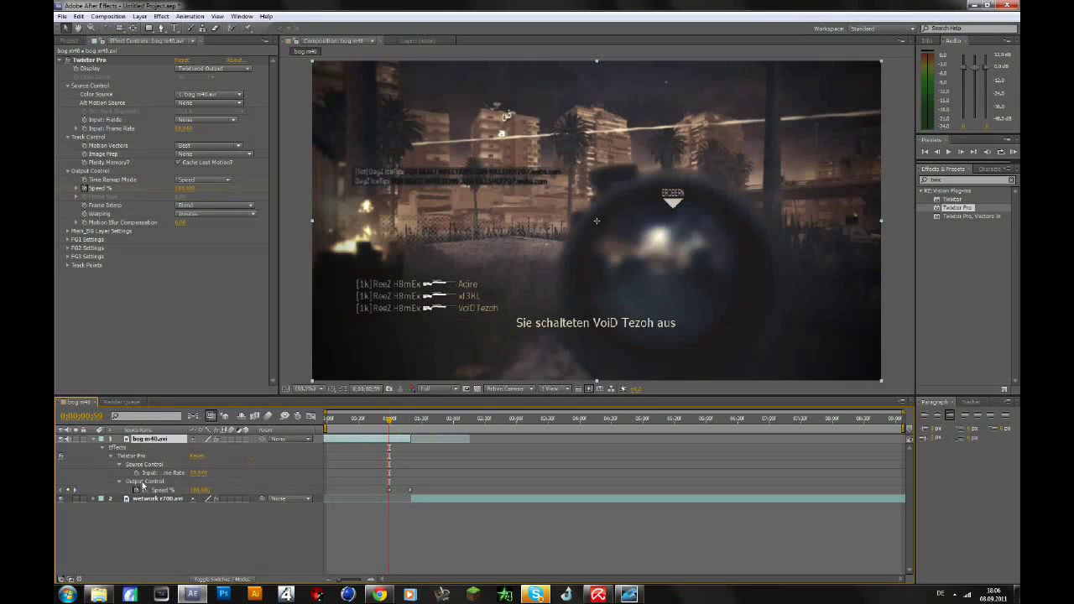
key(s)
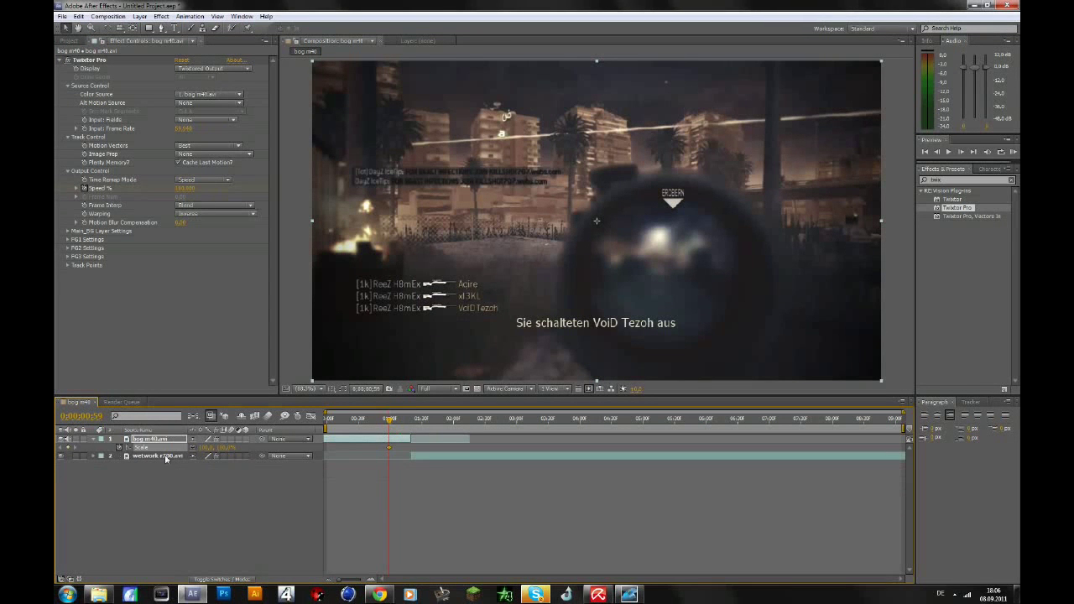
click(400, 419)
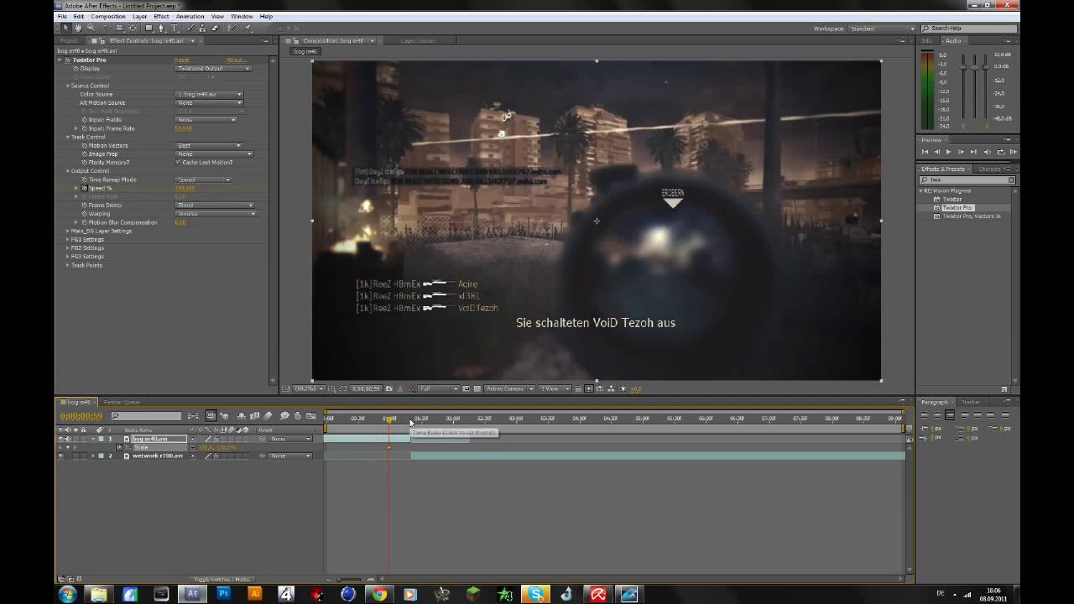
click(410, 420)
click(223, 448)
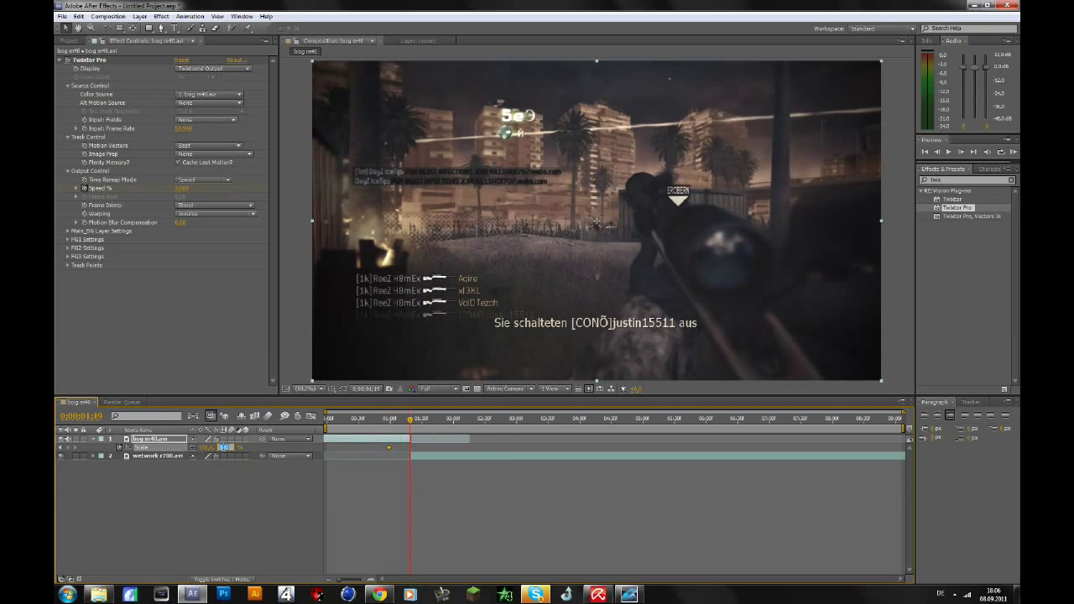
text(115)
key(Return)
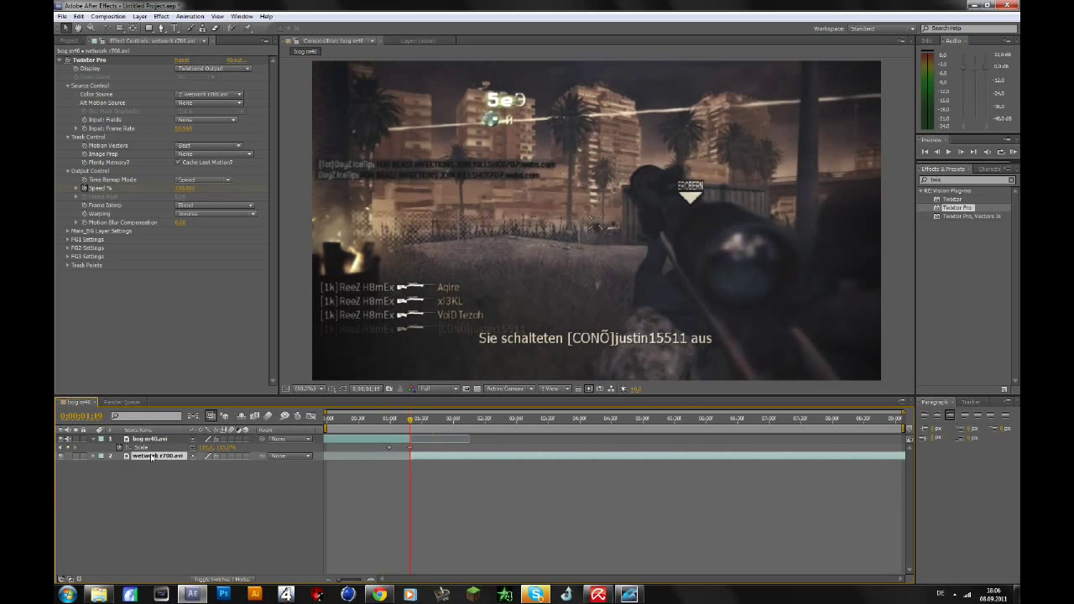
Keyframe wetwork r700's Scale from 115% at the cut back to 100% at 0;00;01;39
key(s)
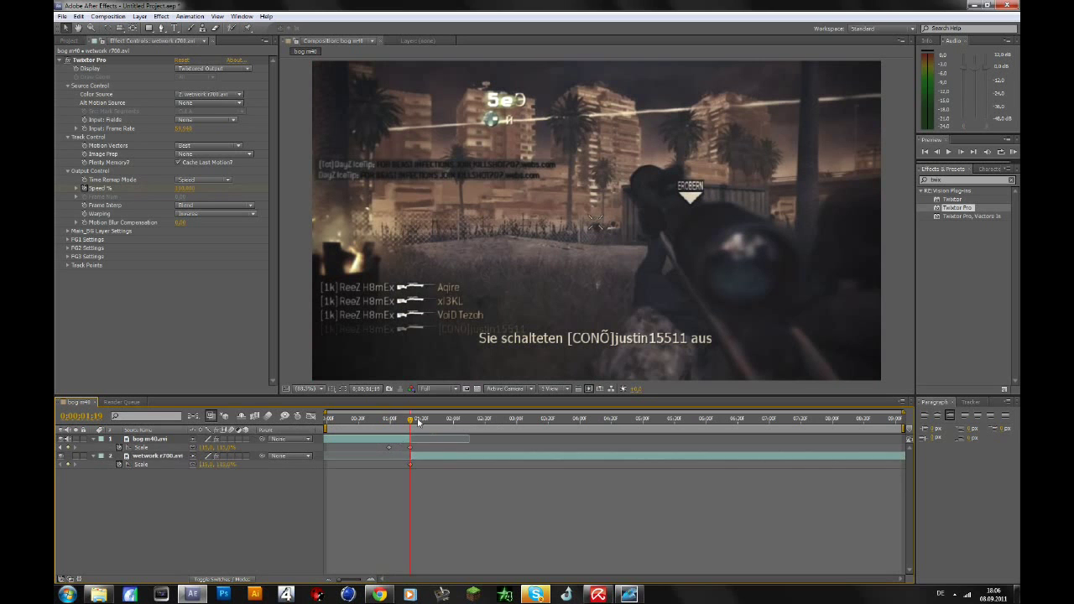
mouse_move(410, 419)
mouse_down()
mouse_move(395, 423)
mouse_move(411, 419)
mouse_up()
key(space)
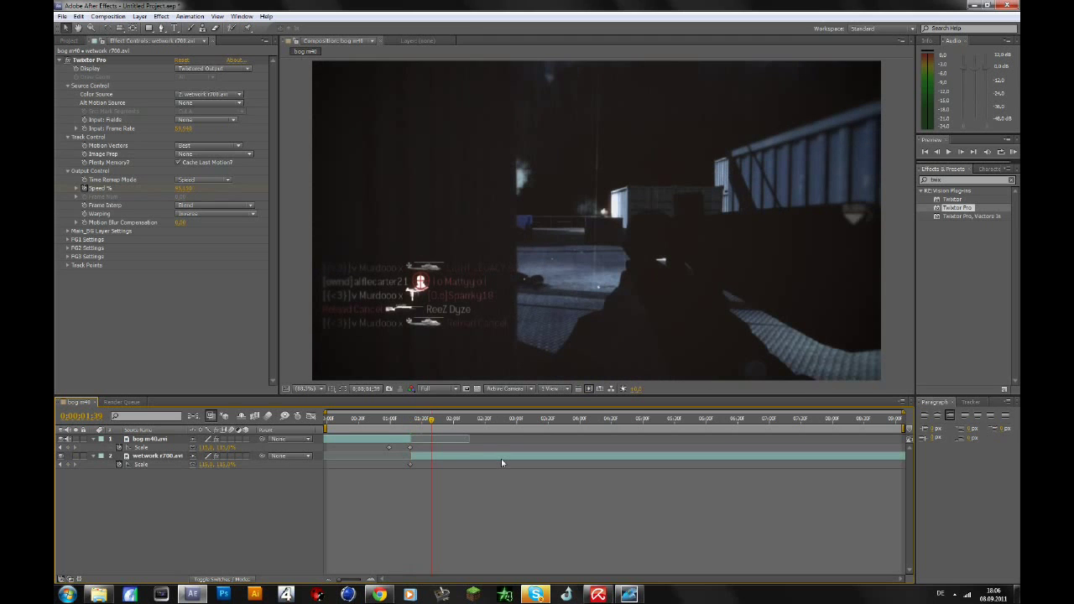
click(224, 466)
text(100)
key(Return)
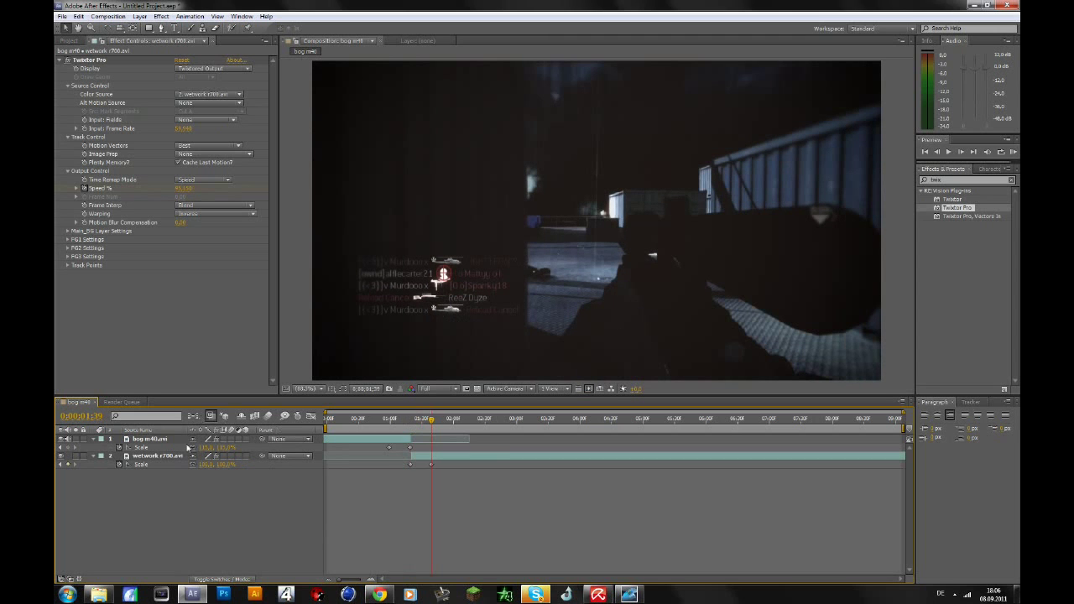
click(93, 456)
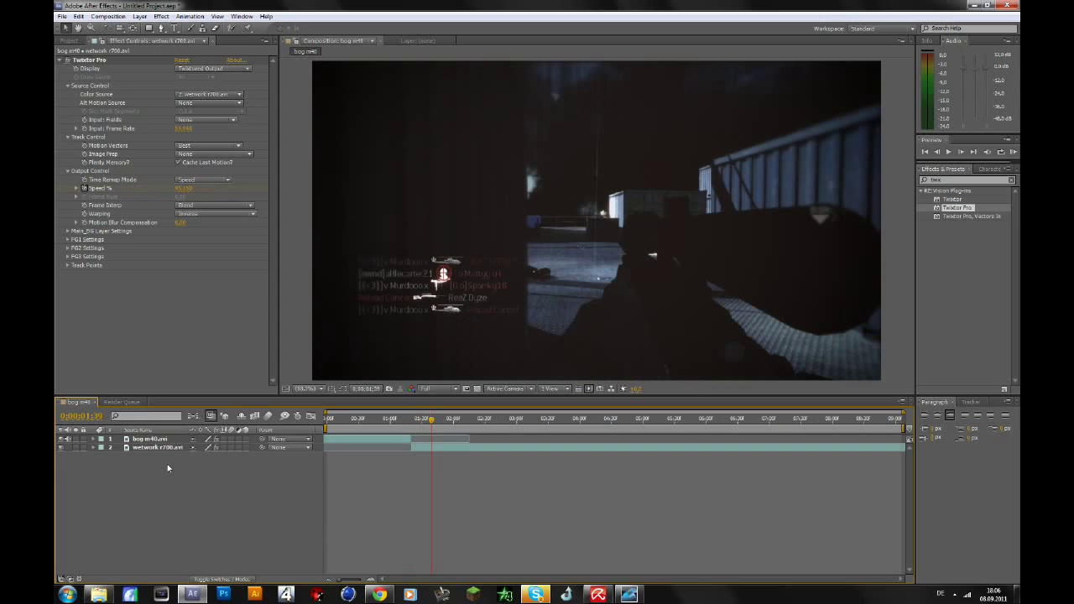
Add a top adjustment layer with Twitch set to Amount 200 and Speed 15
key(ctrl+alt+y)
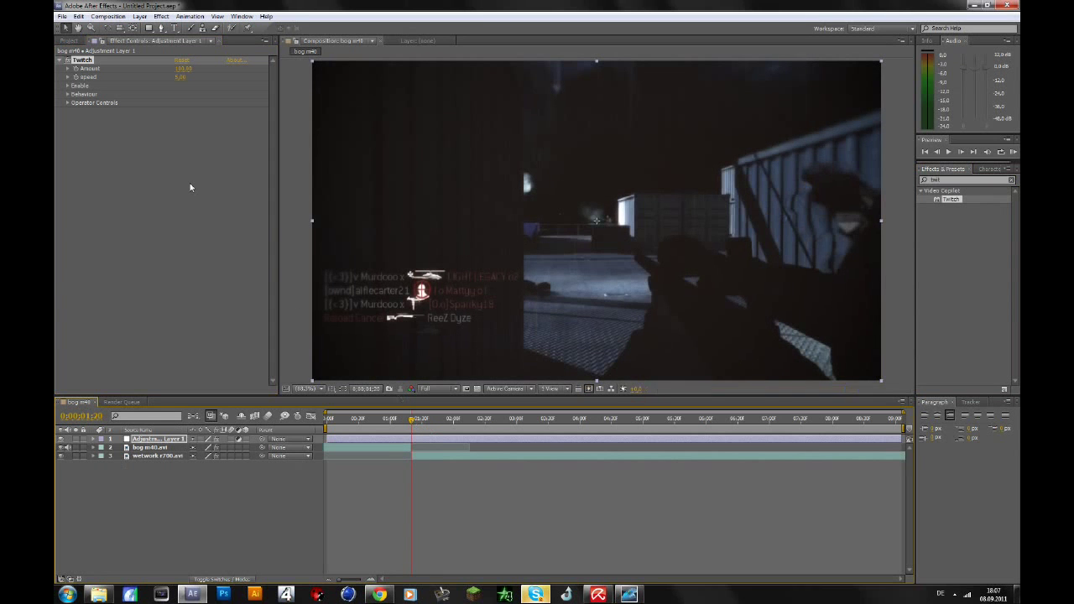
click(78, 70)
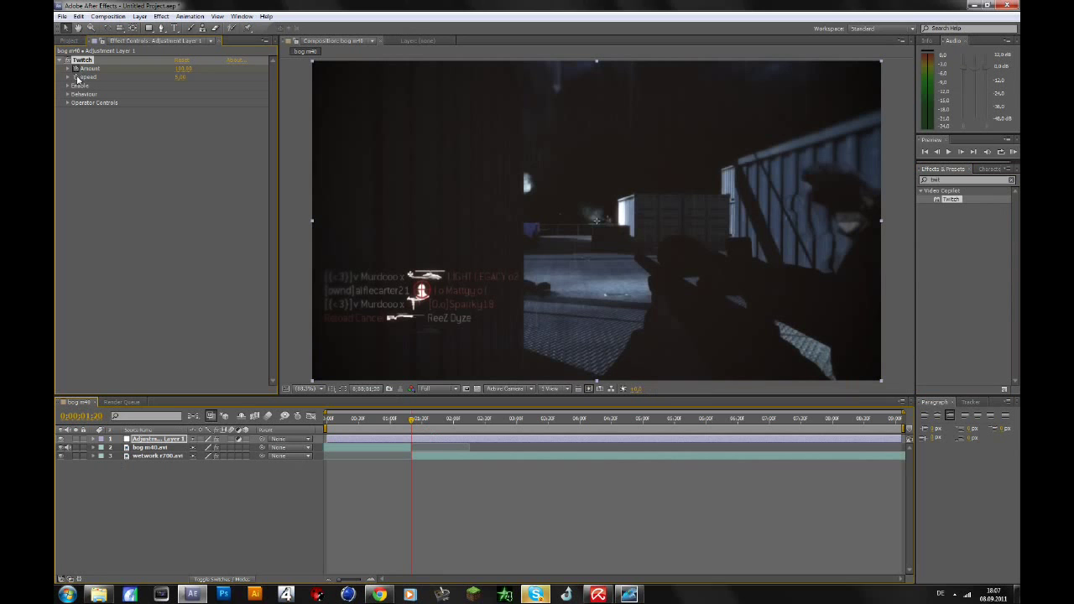
click(181, 68)
text(20)
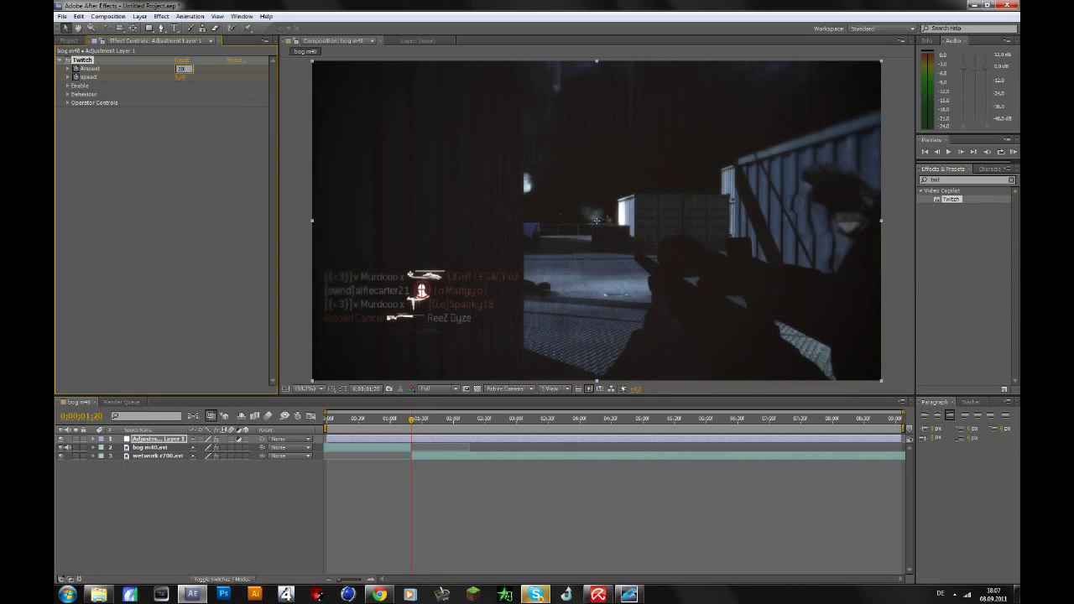
key(Tab)
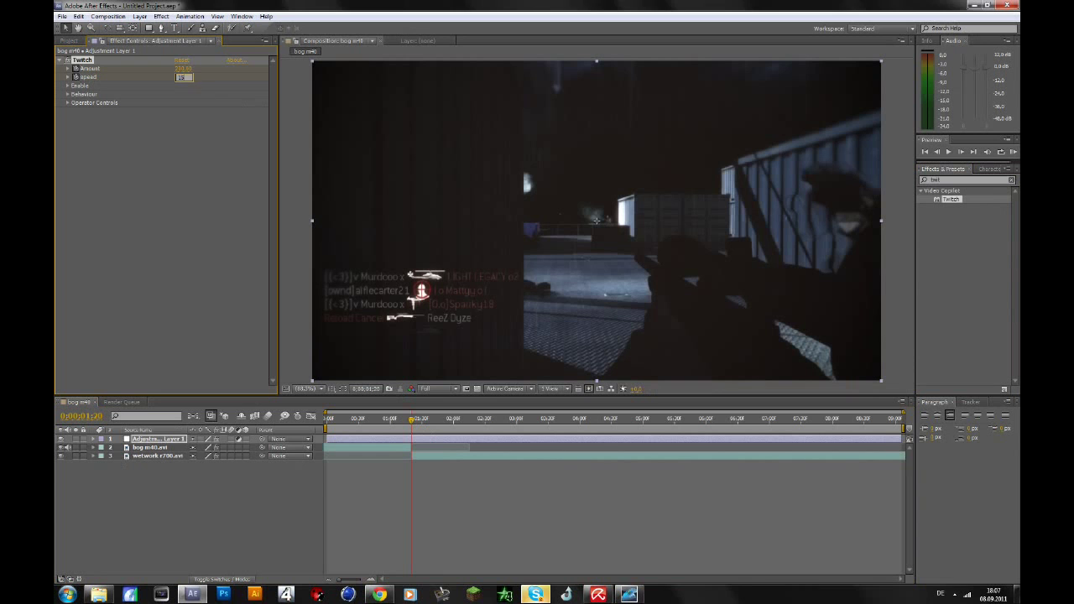
text(15)
click(168, 173)
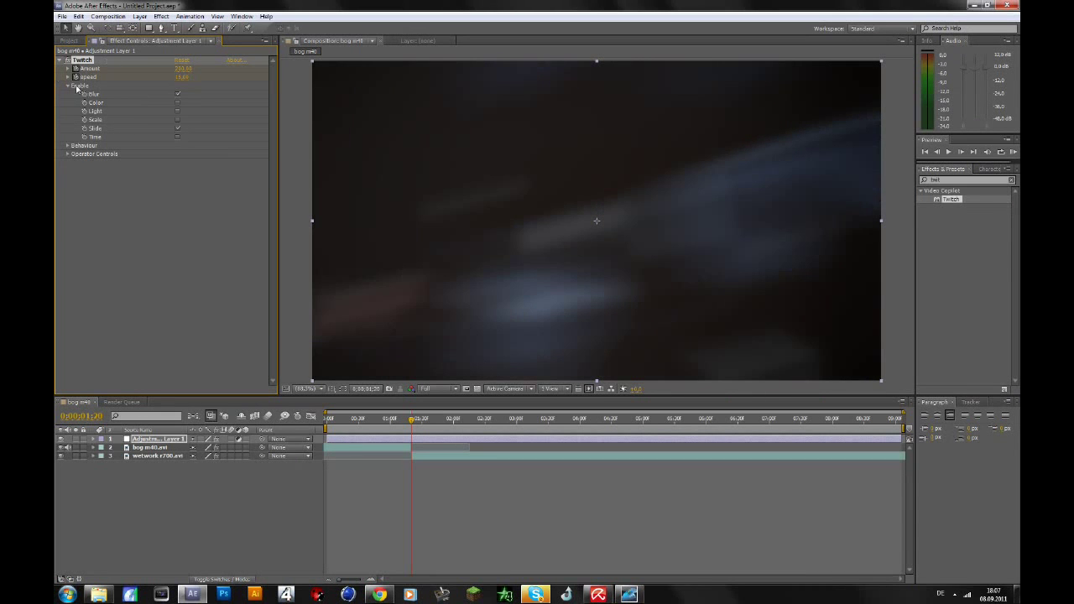
In Twitch Operator Controls, adjust Blur Amount and raise Slide RGB Split to about 20
click(68, 86)
click(67, 102)
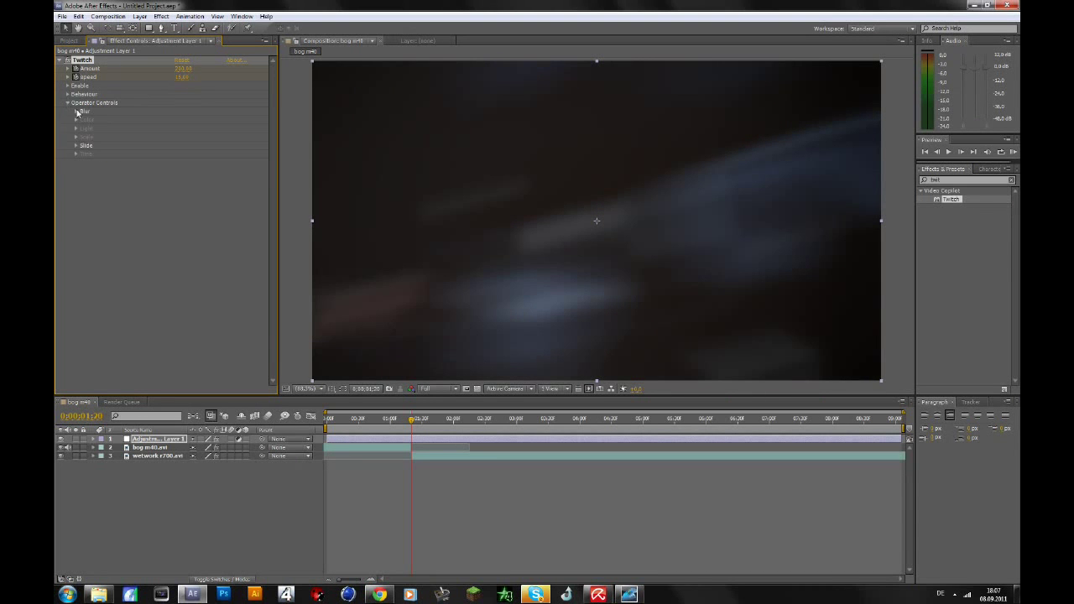
click(76, 111)
click(181, 120)
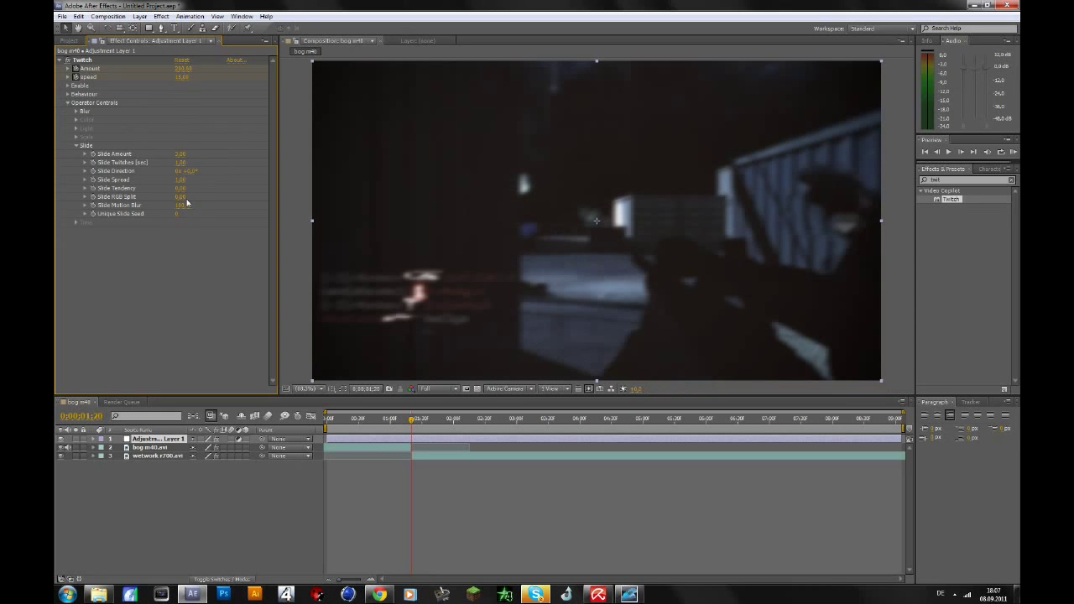
click(180, 196)
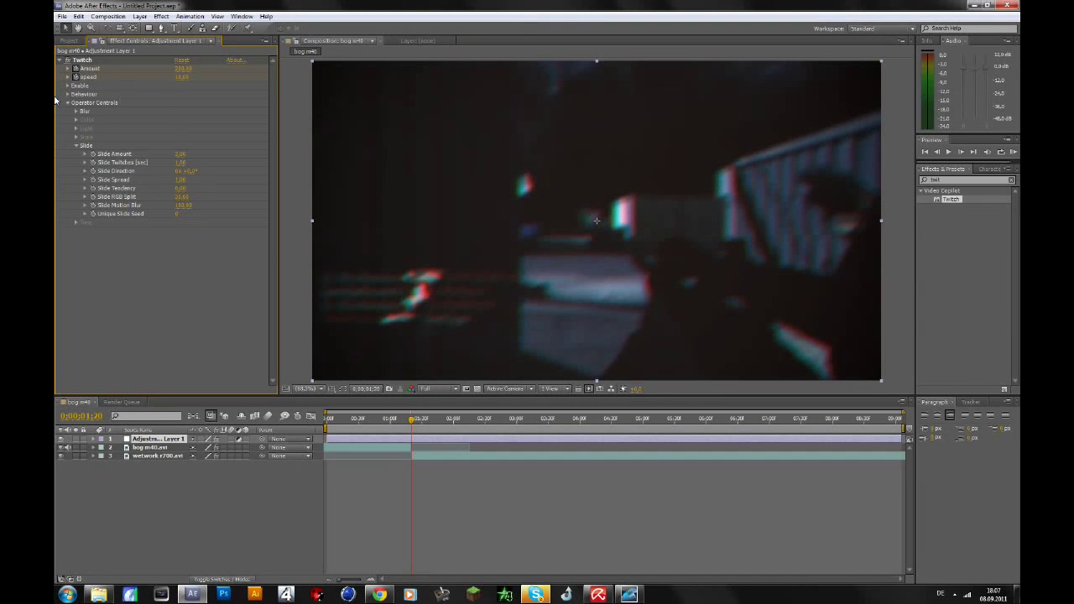
click(68, 103)
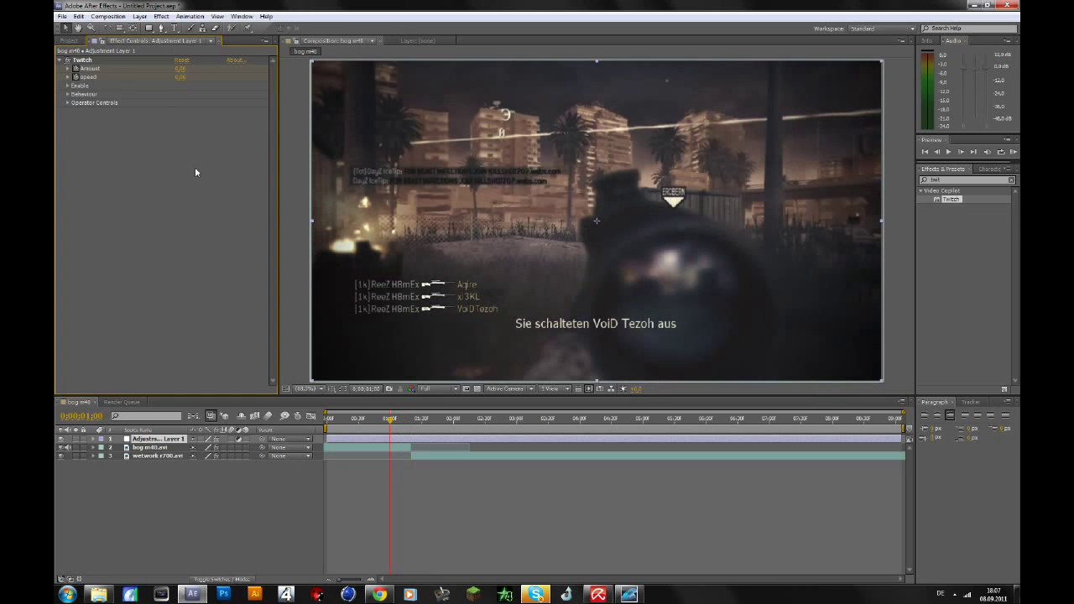
Play up to the cut to preview the Twitch glitch build-up
key(space)
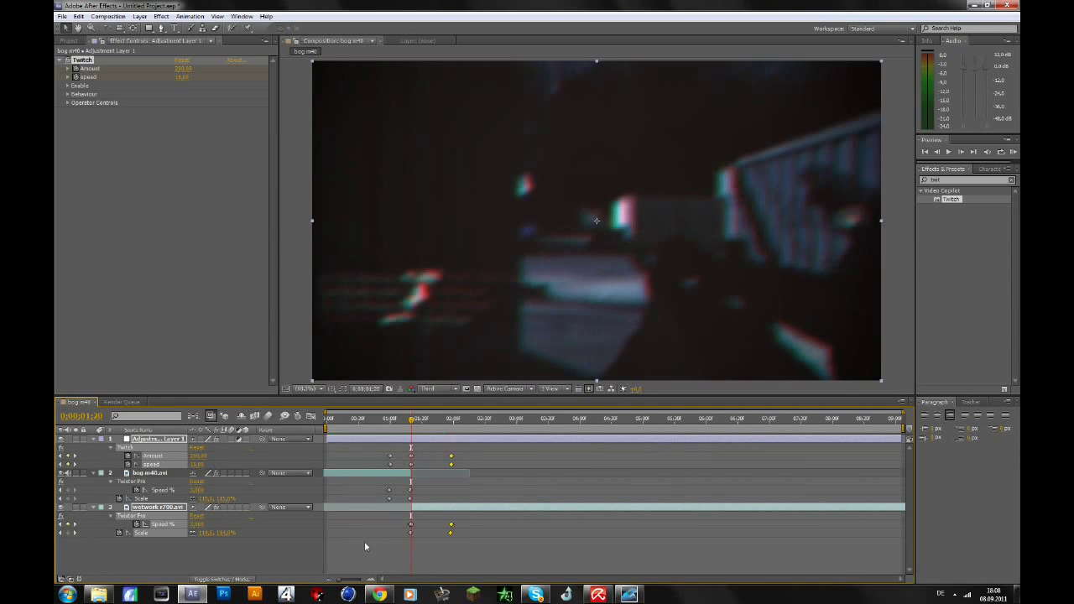
Drag the lead-in keyframes left so the glitch, speed and scale ramps start earlier
drag(364, 541, 373, 461)
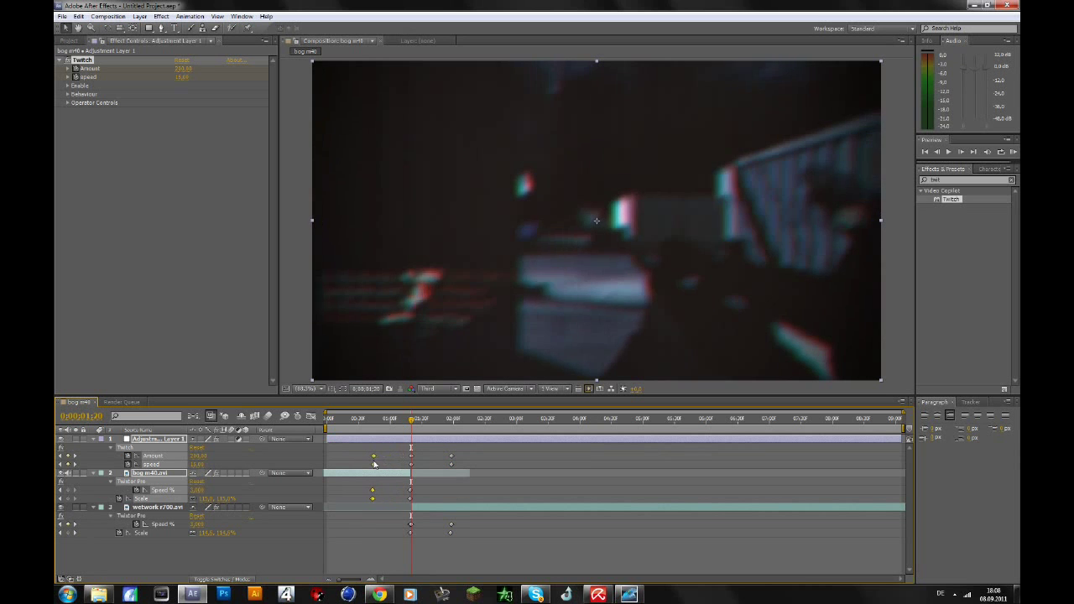